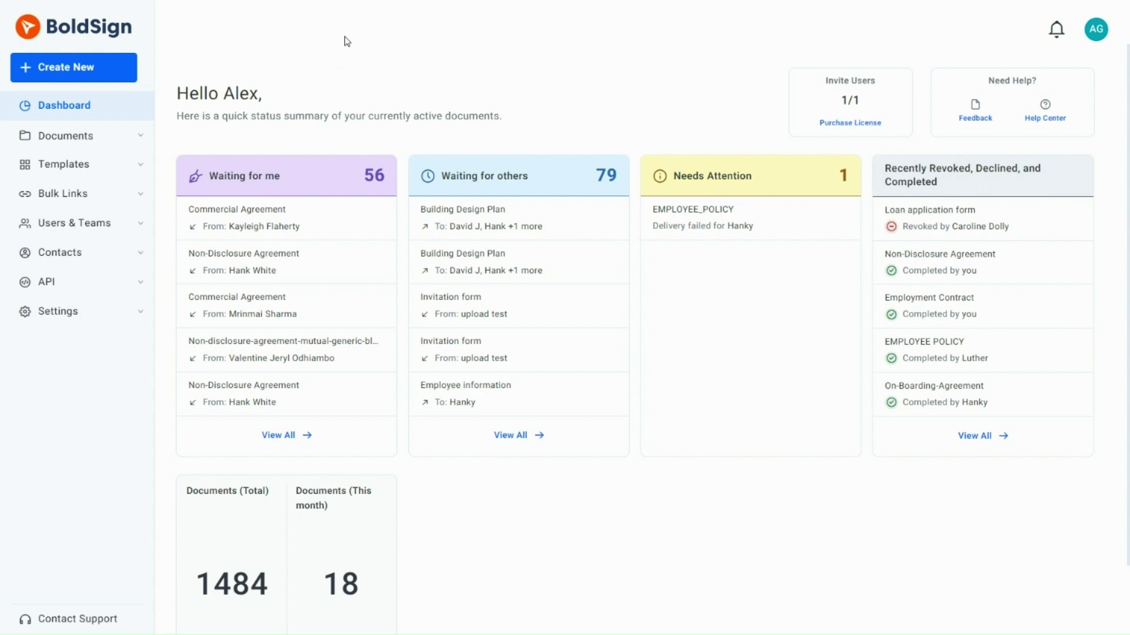
# Enable 'Alert signers in advance for sign-in-sequence documents' in Business Profile and save.
pyautogui.click(136, 319)
pyautogui.click(113, 373)
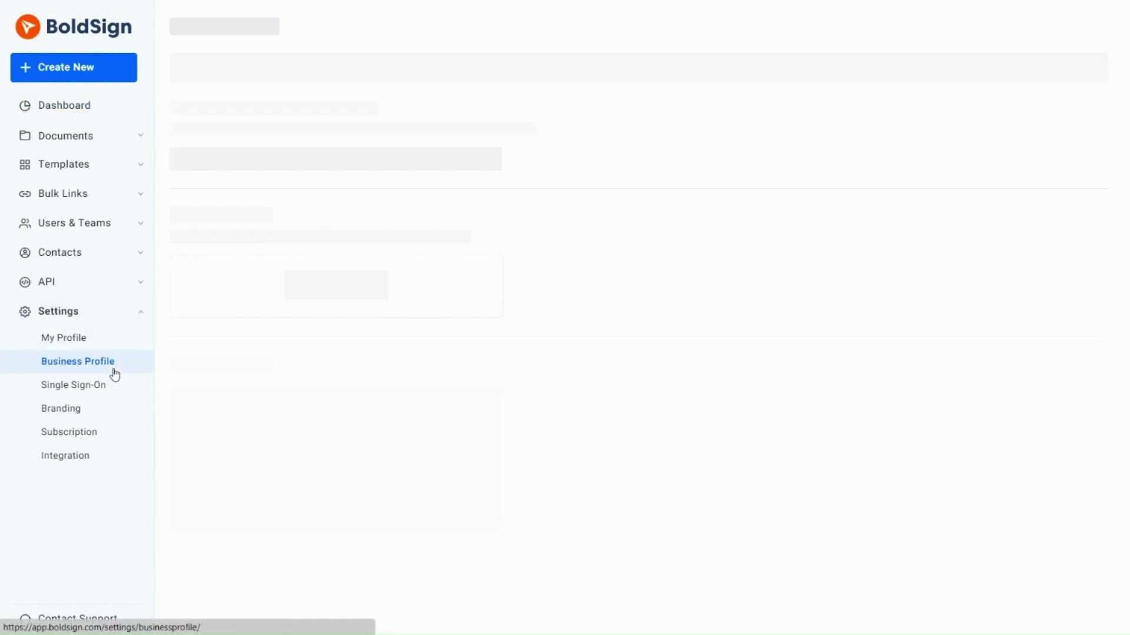
pyautogui.moveTo(1120, 309); pyautogui.dragTo(1123, 487)
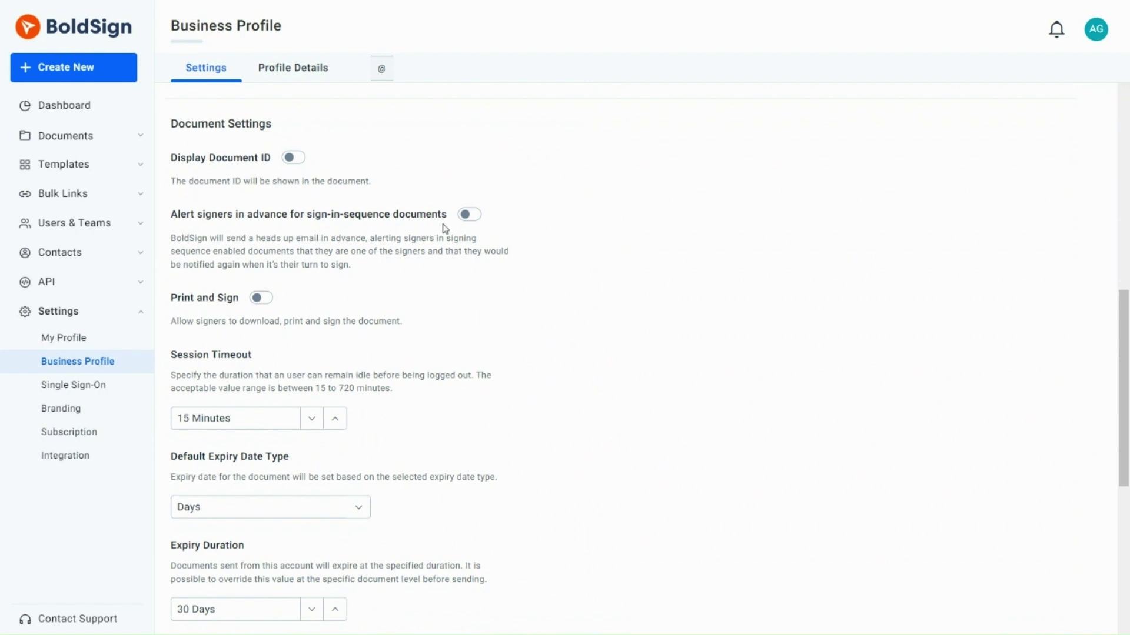
pyautogui.click(468, 215)
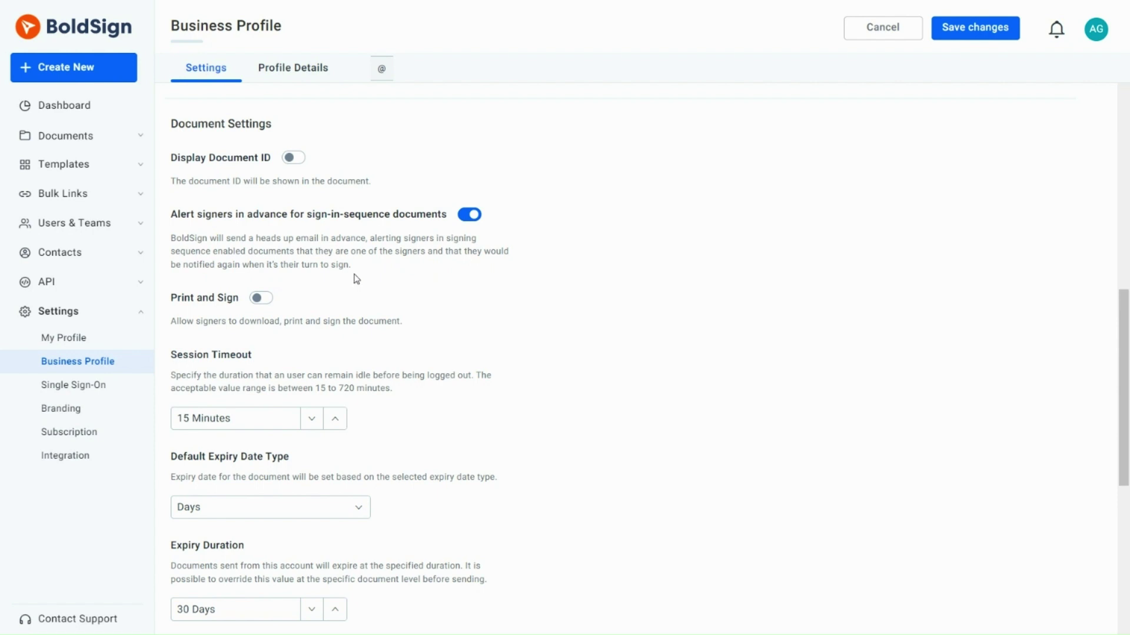
pyautogui.click(982, 27)
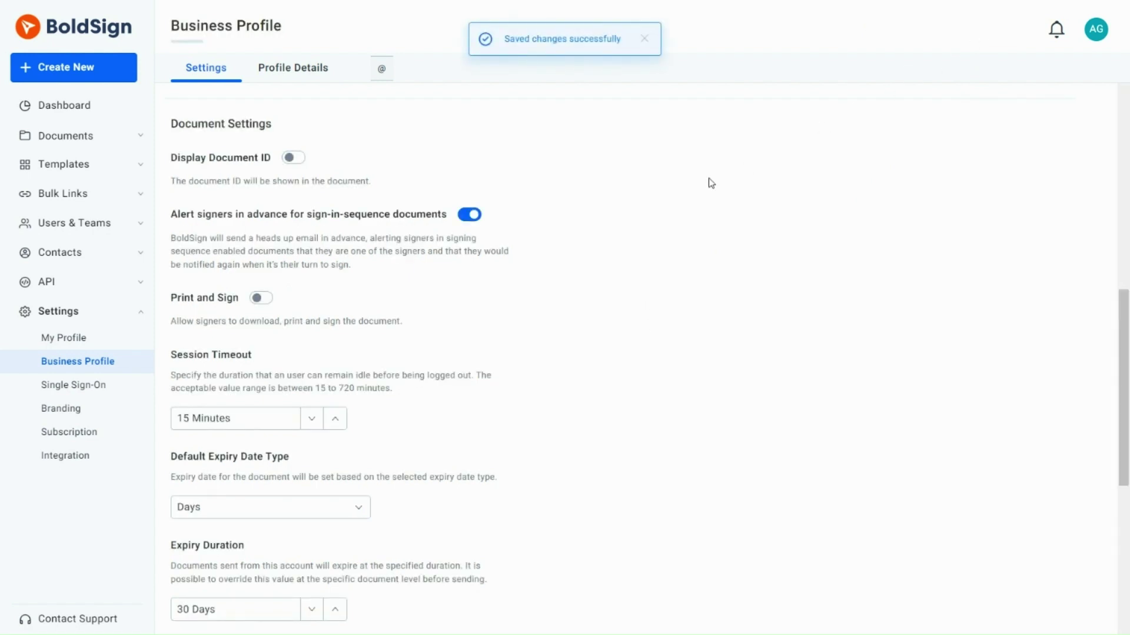
# Create a new signing document and upload Building Design Plan.pdf from the computer.
pyautogui.click(101, 78)
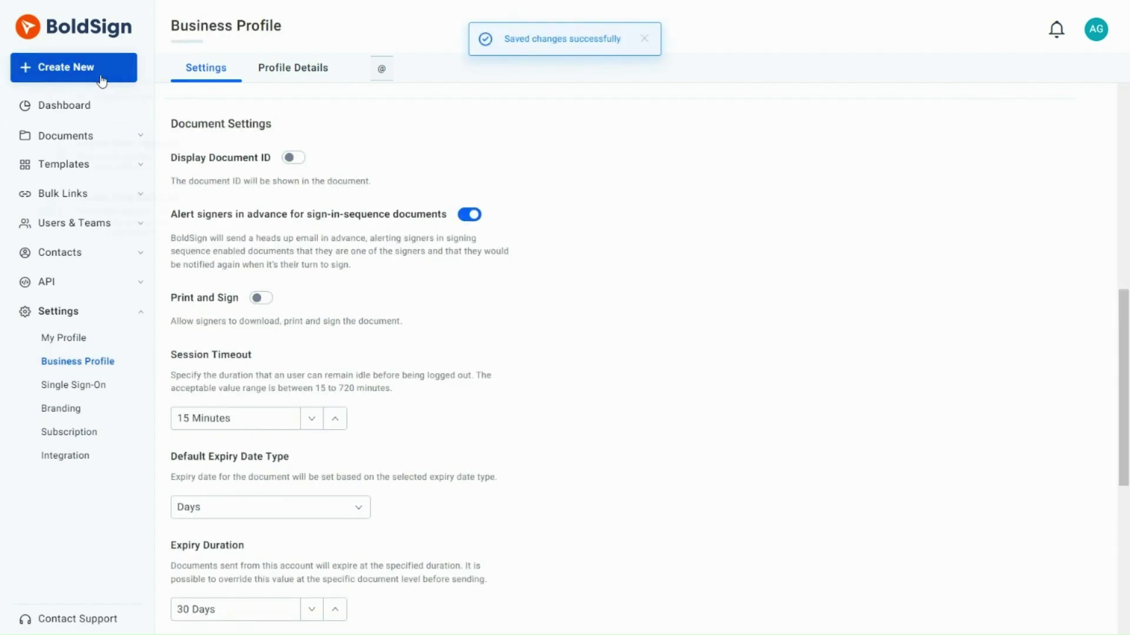
pyautogui.click(121, 115)
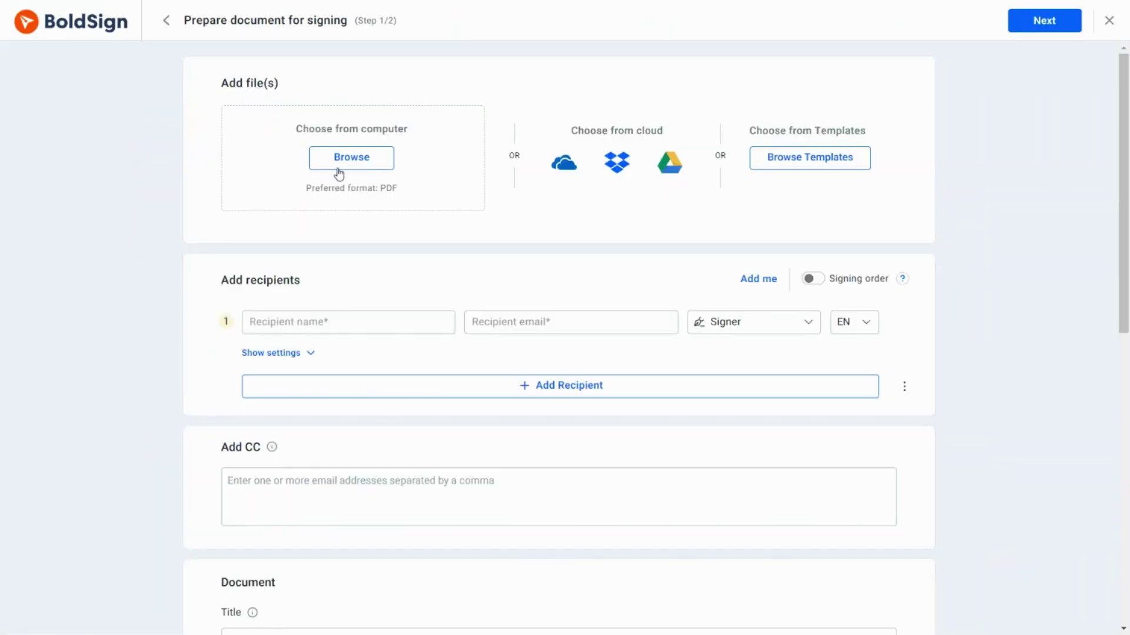
pyautogui.click(339, 172)
pyautogui.click(342, 172)
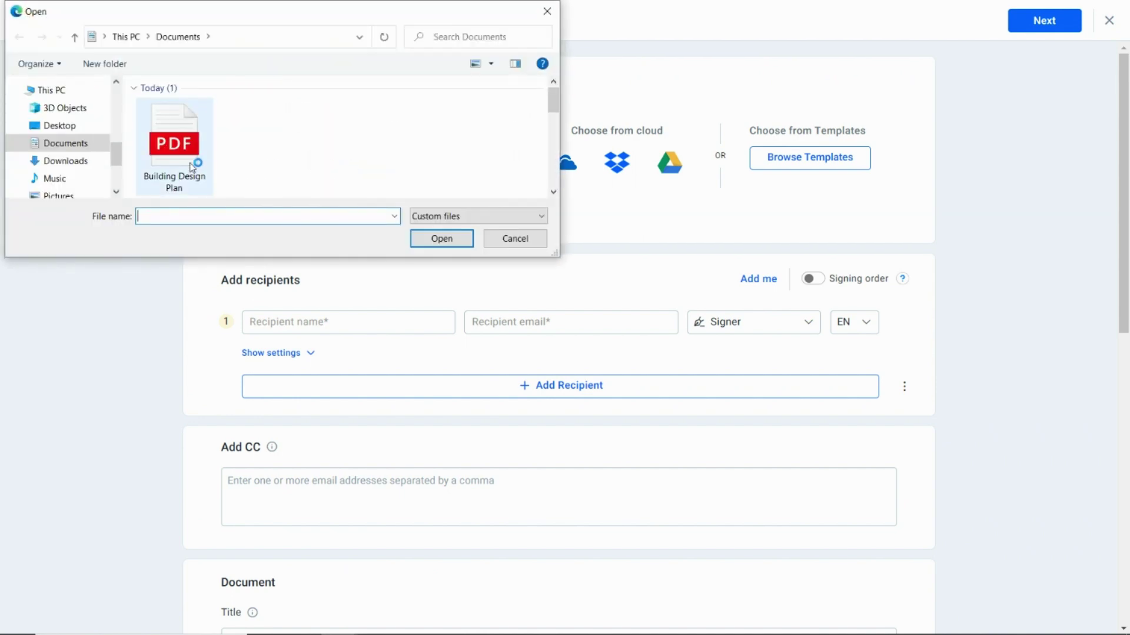
pyautogui.doubleClick(192, 166)
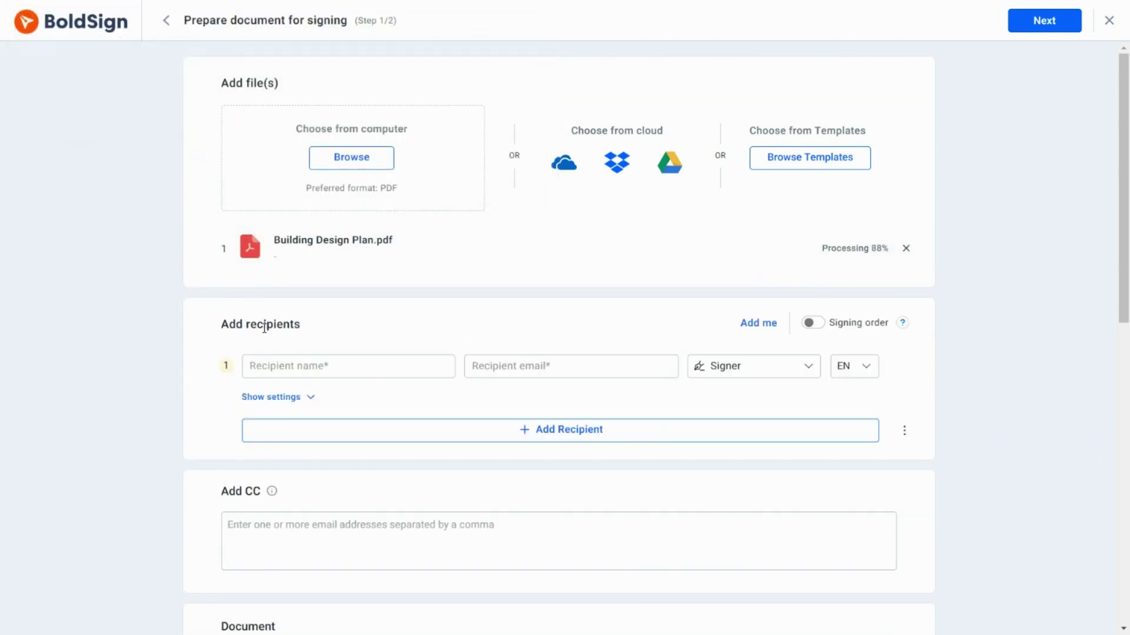
pyautogui.click(265, 366)
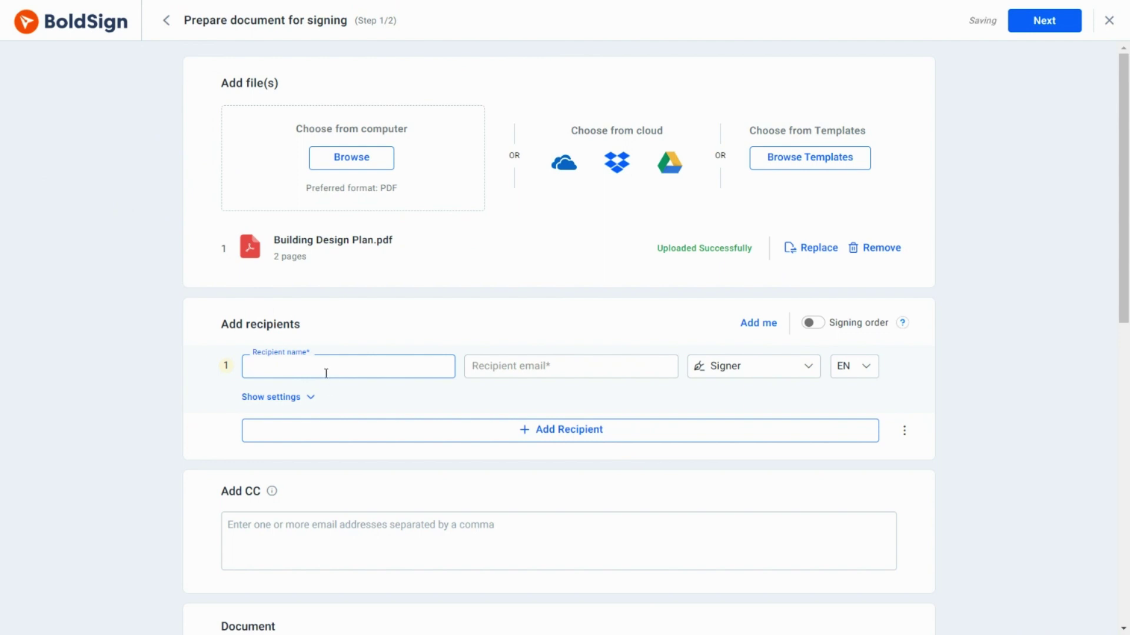
pyautogui.write('Hank')
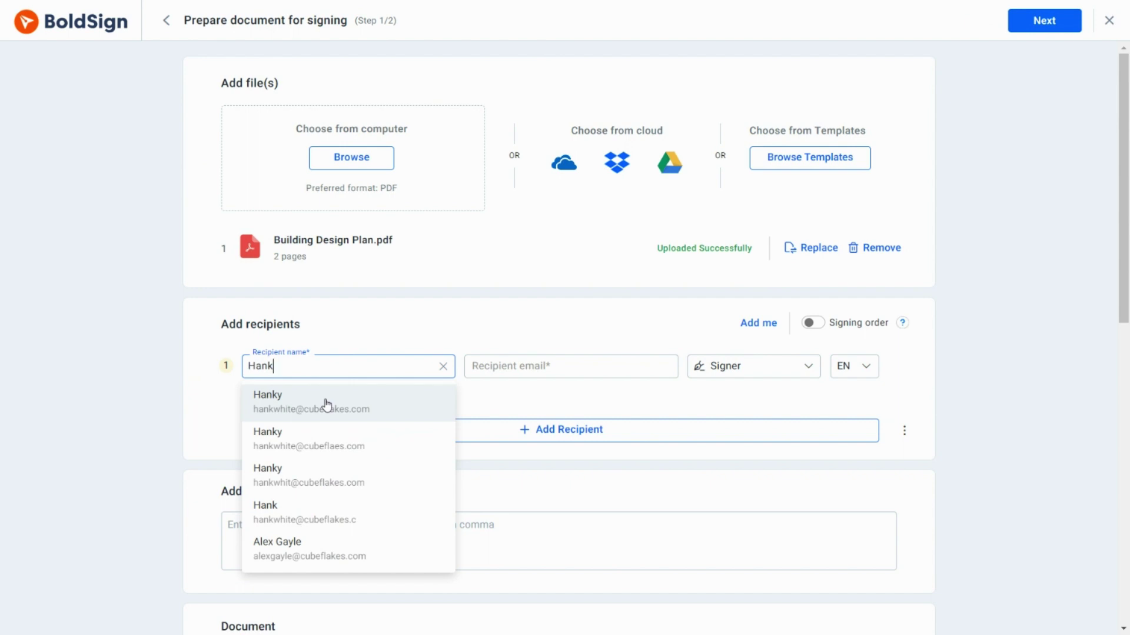
pyautogui.click(326, 406)
pyautogui.click(804, 371)
pyautogui.click(618, 410)
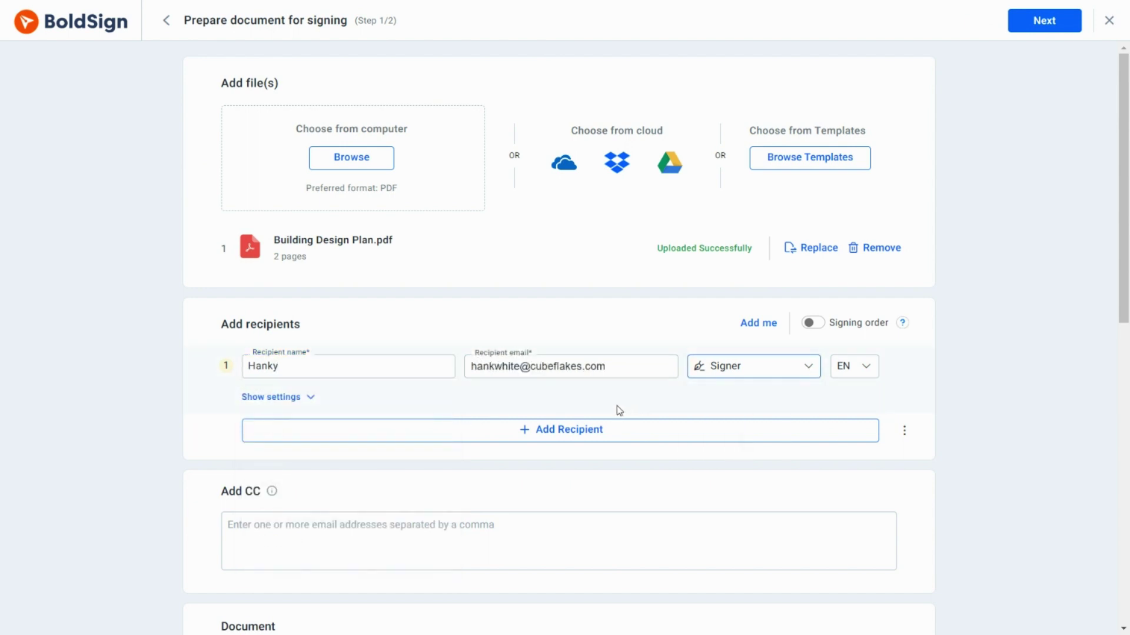
pyautogui.click(561, 432)
pyautogui.write('D')
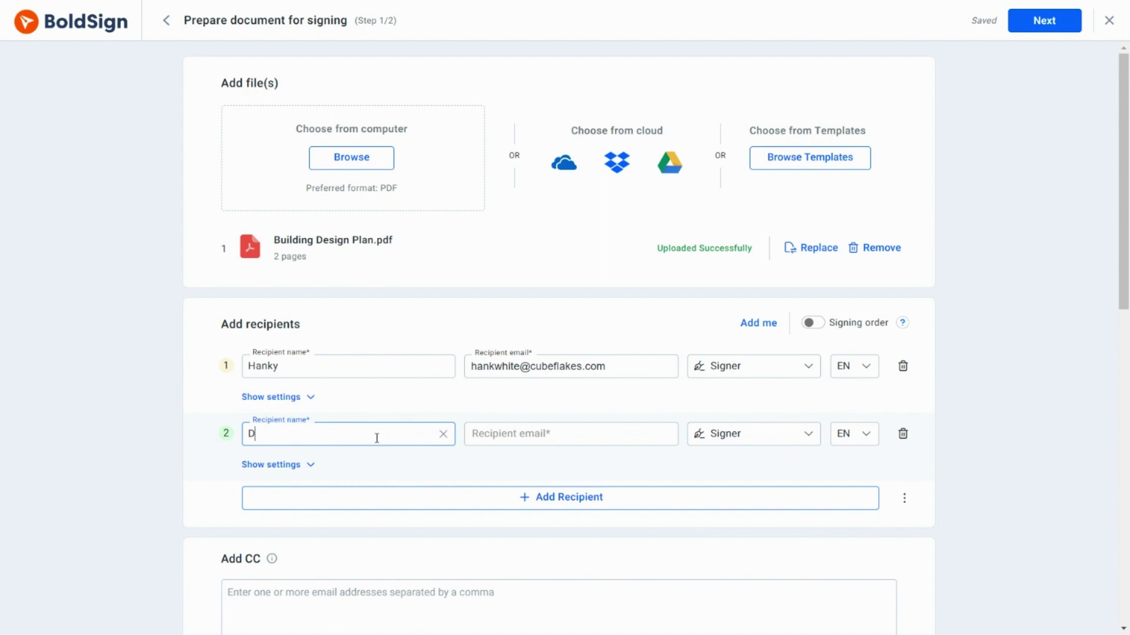
pyautogui.write('avid')
pyautogui.click(366, 467)
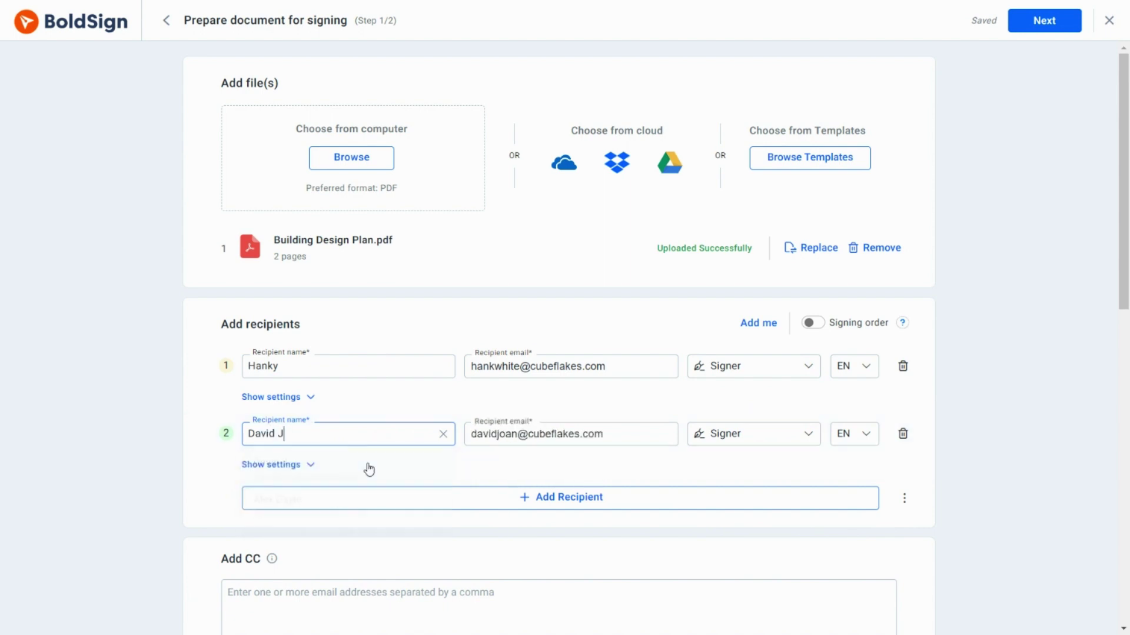
pyautogui.click(810, 442)
pyautogui.click(745, 470)
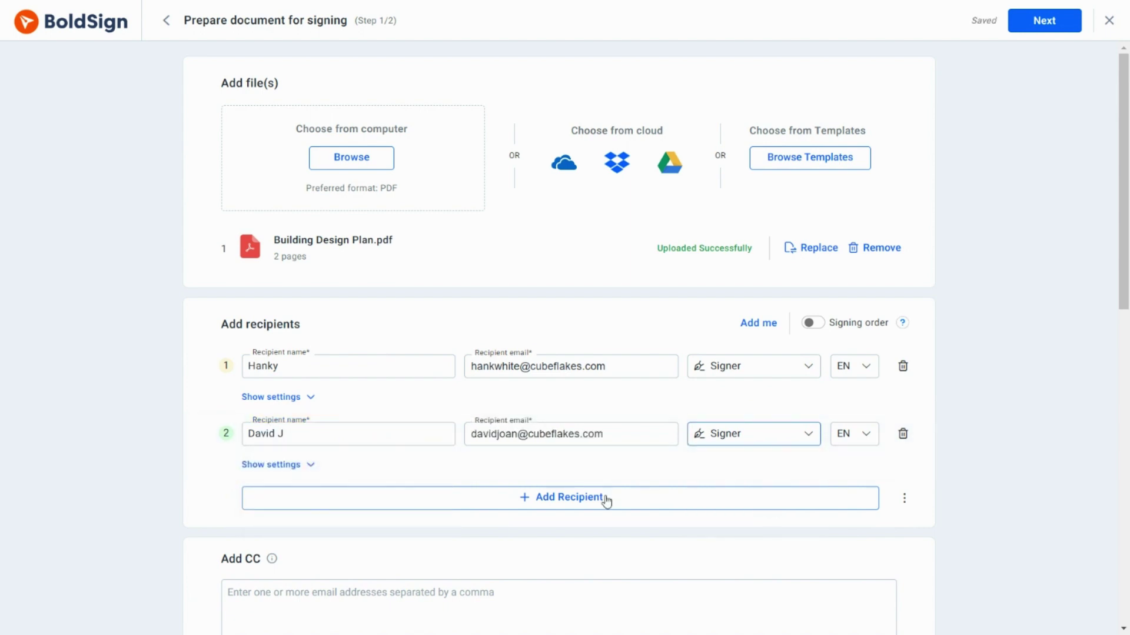
pyautogui.click(606, 500)
pyautogui.write('Stacy')
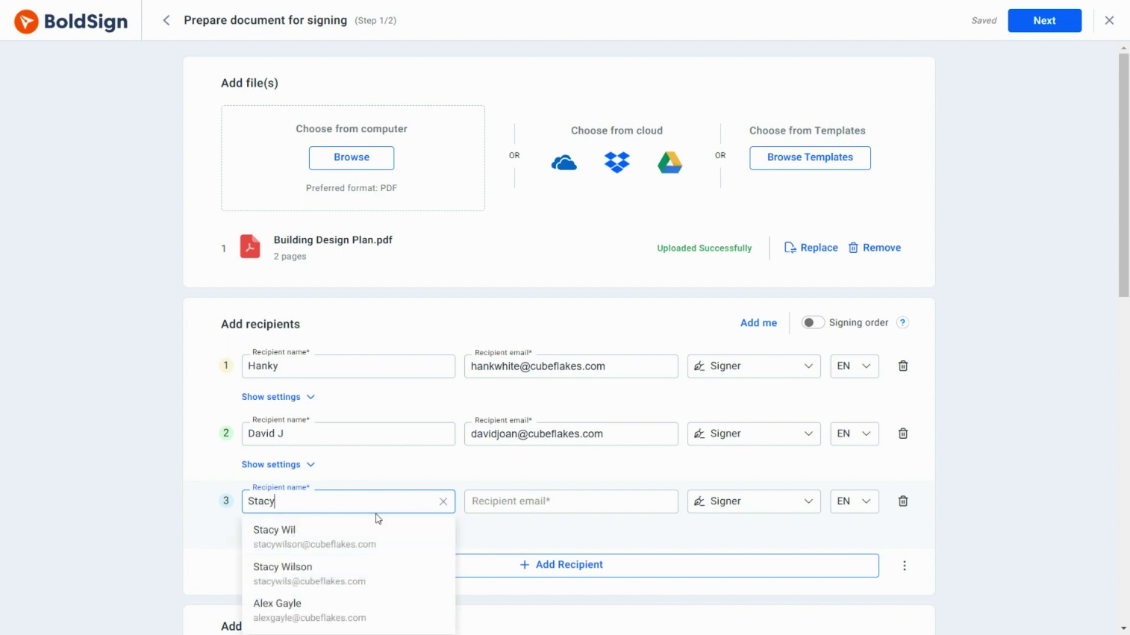
pyautogui.click(368, 576)
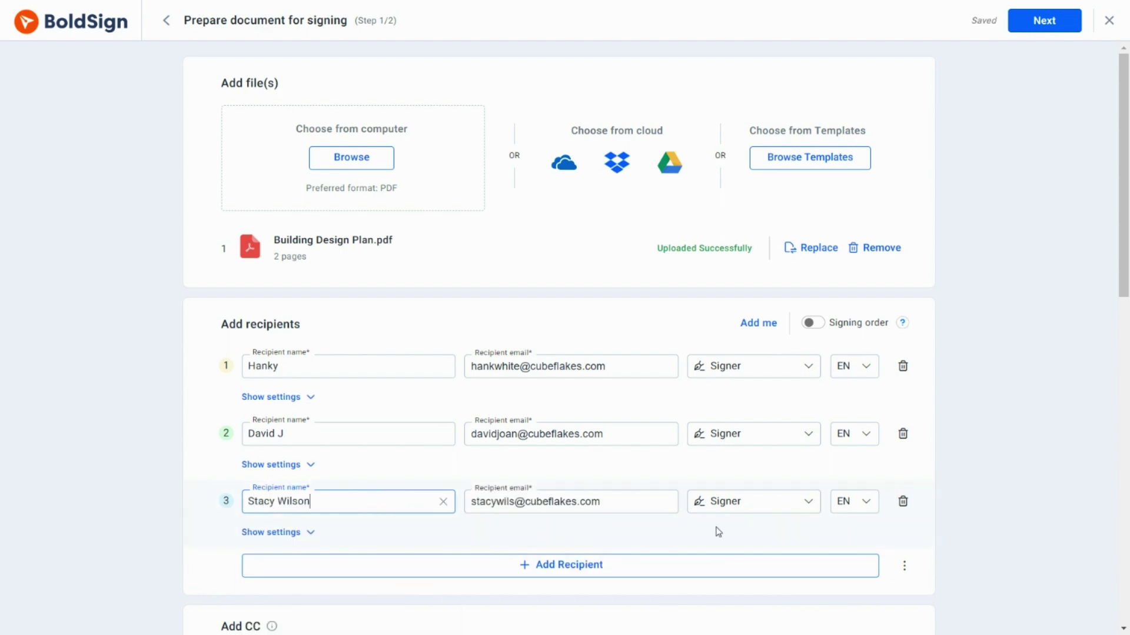
pyautogui.click(803, 509)
pyautogui.click(769, 554)
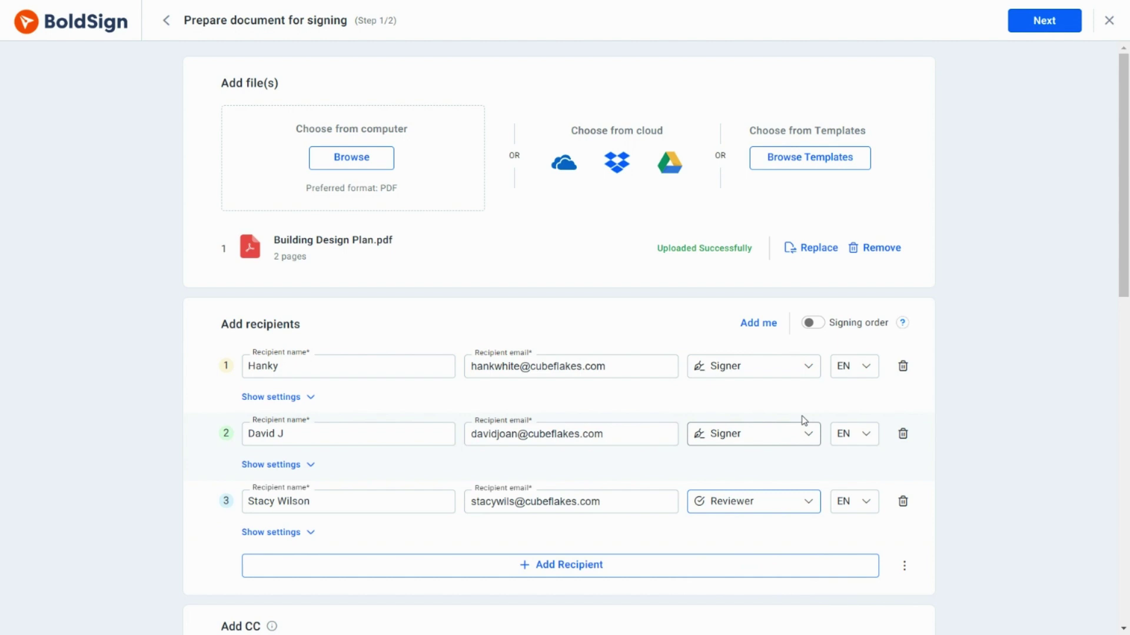
pyautogui.click(812, 324)
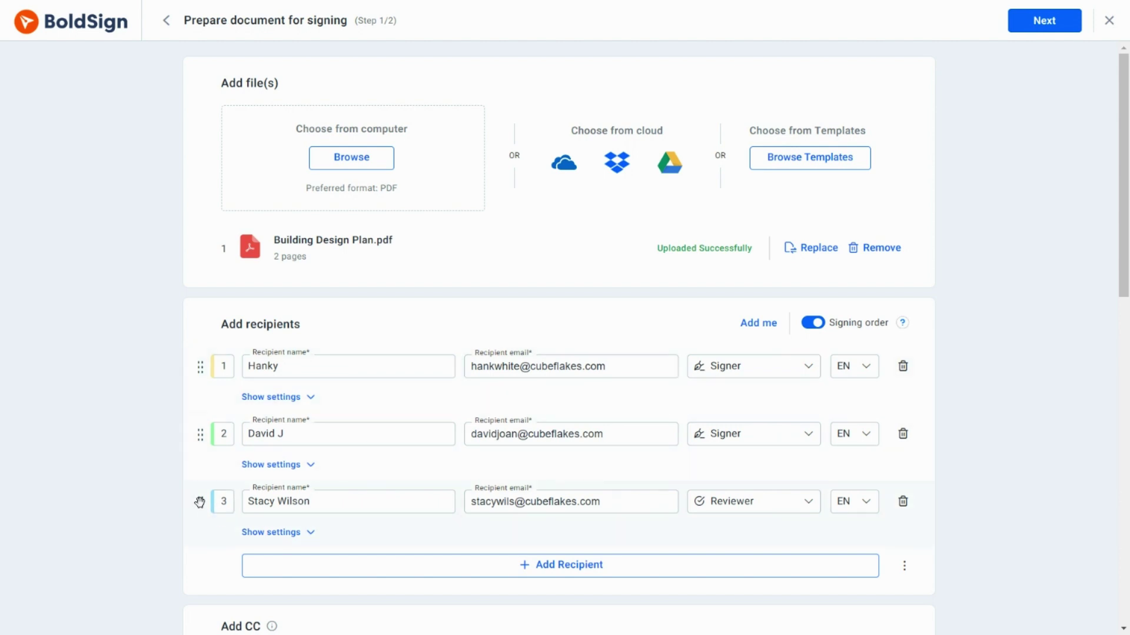
pyautogui.moveTo(199, 502); pyautogui.dragTo(197, 432)
pyautogui.moveTo(202, 500)
pyautogui.mouseDown()
pyautogui.moveTo(212, 504)
pyautogui.moveTo(201, 426)
pyautogui.mouseUp()
pyautogui.moveTo(198, 505); pyautogui.dragTo(195, 368)
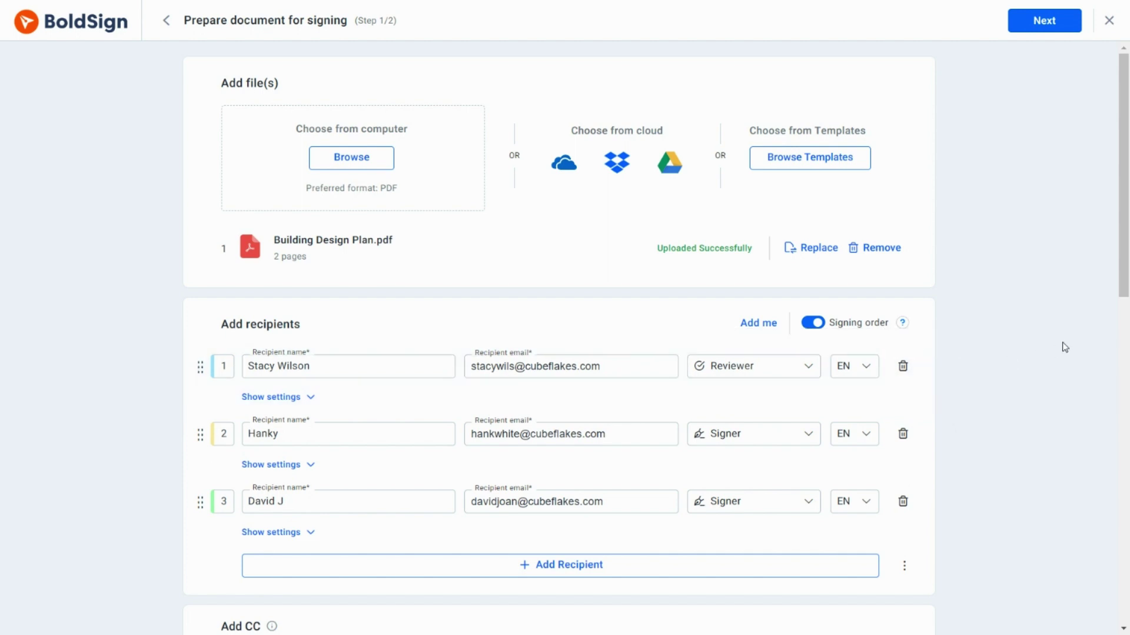
pyautogui.moveTo(1125, 299); pyautogui.dragTo(1125, 628)
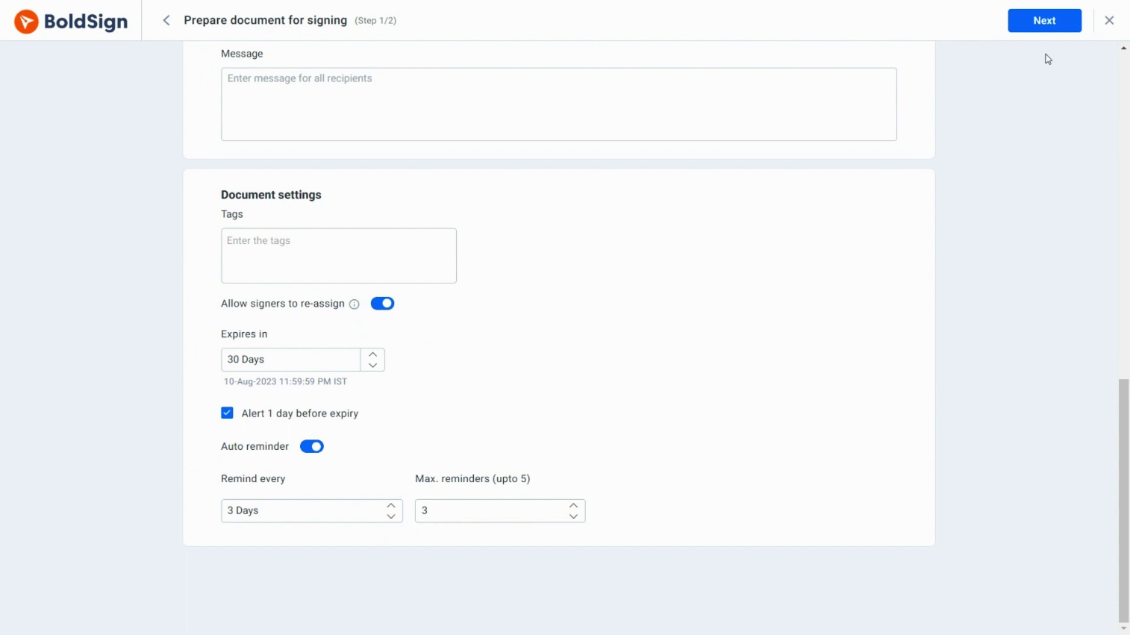
# Place signature fields beside Client and Legal Department for the two signers, then send.
pyautogui.click(1045, 34)
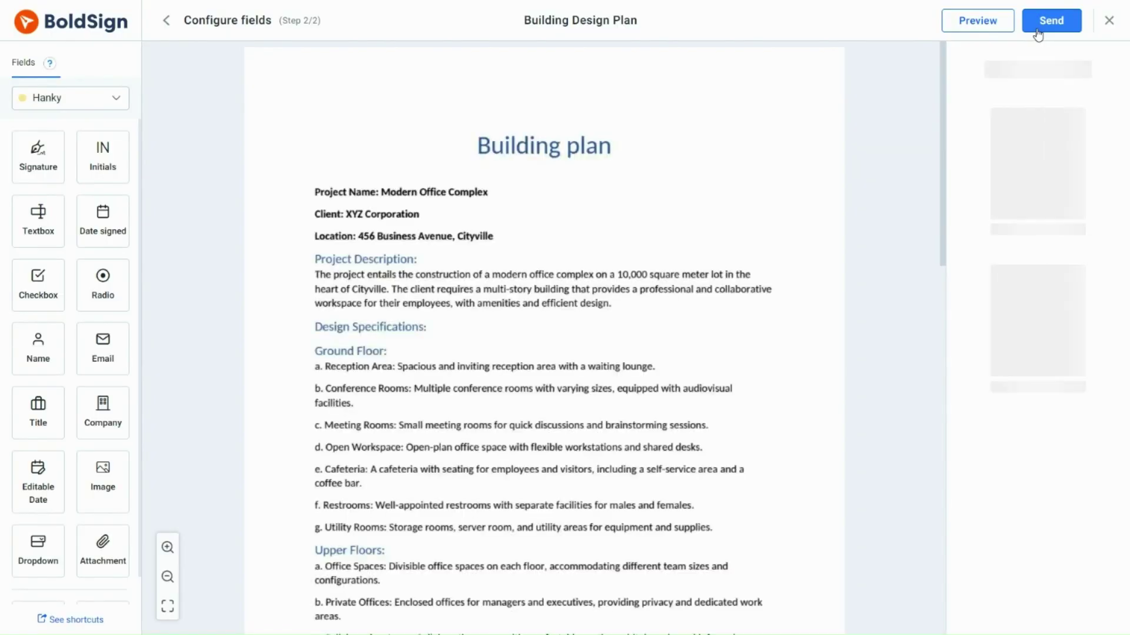
pyautogui.moveTo(941, 164); pyautogui.dragTo(944, 519)
pyautogui.moveTo(38, 154); pyautogui.dragTo(398, 402)
pyautogui.click(72, 98)
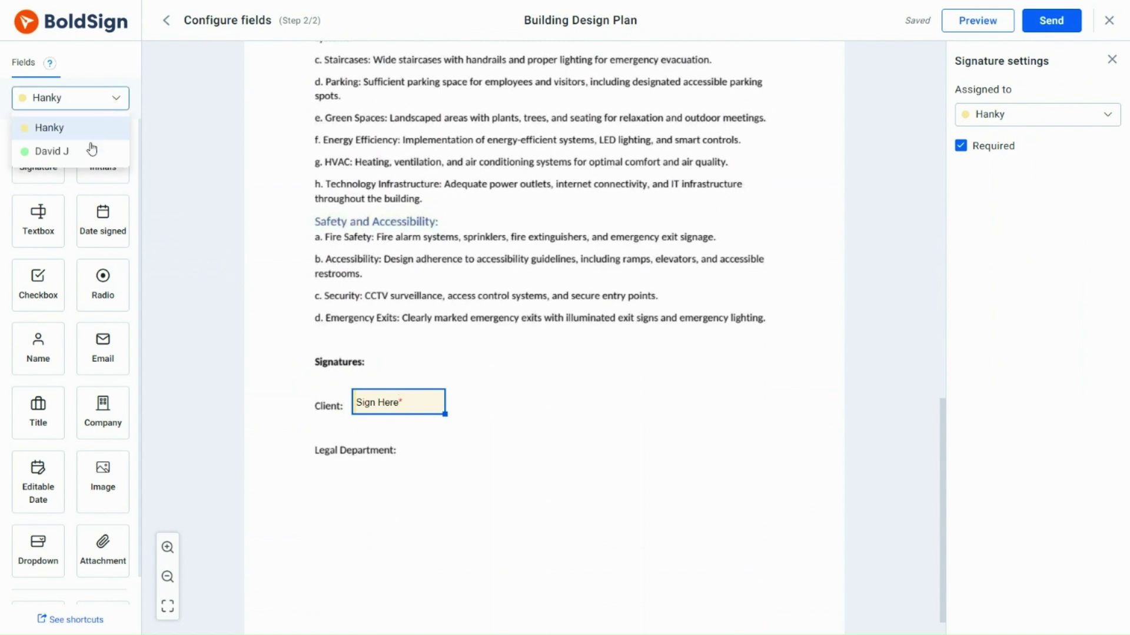
pyautogui.click(52, 151)
pyautogui.moveTo(38, 154); pyautogui.dragTo(450, 445)
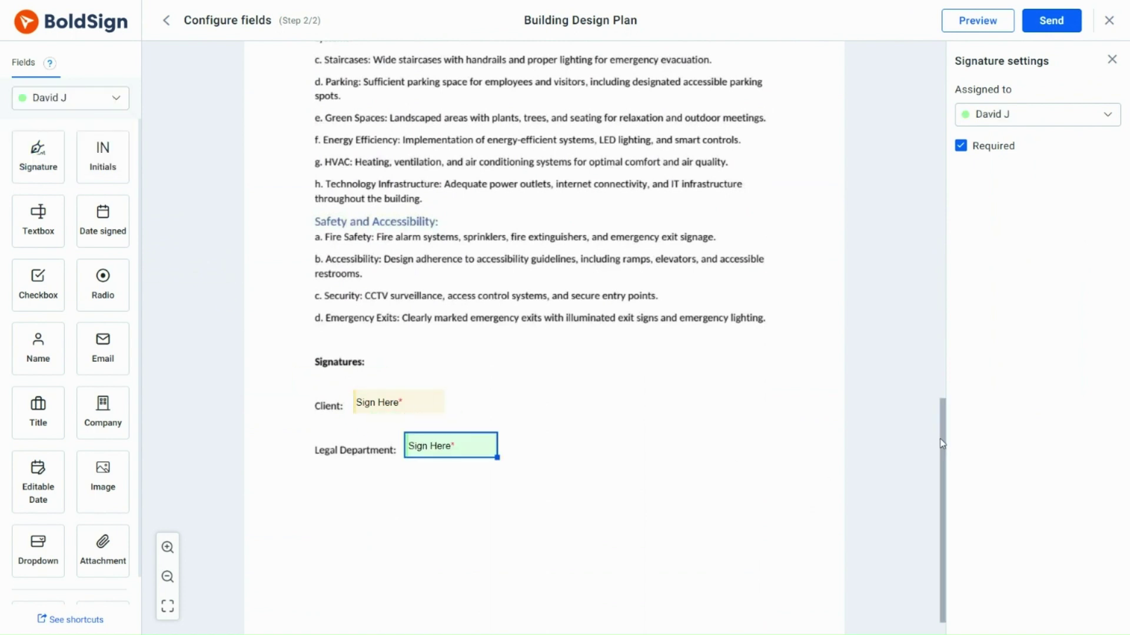
pyautogui.click(1050, 27)
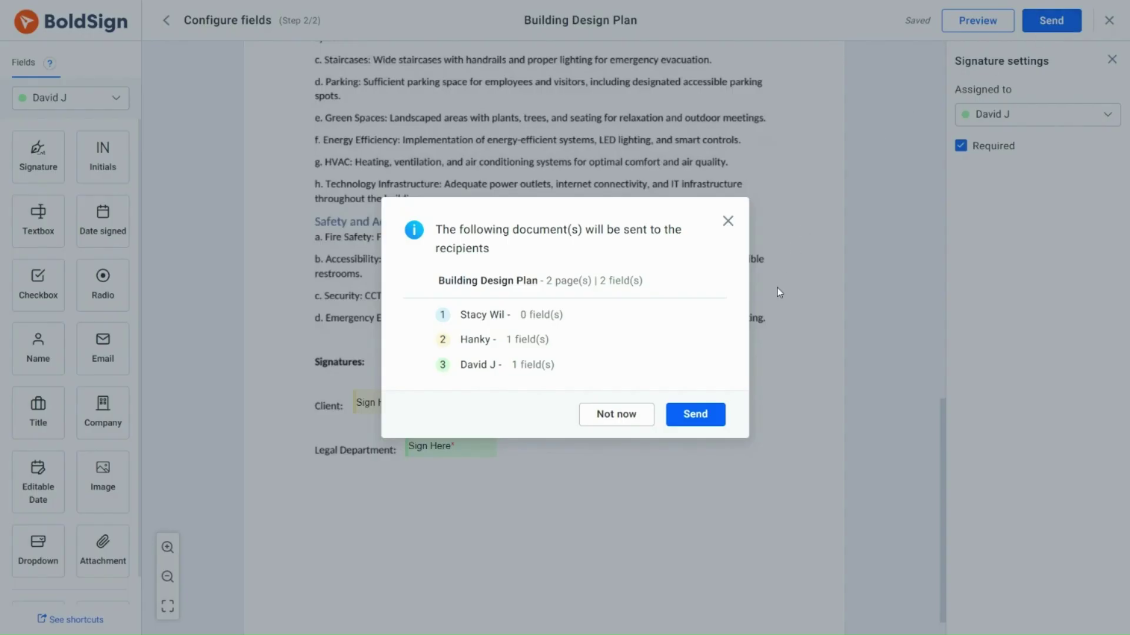
pyautogui.click(713, 415)
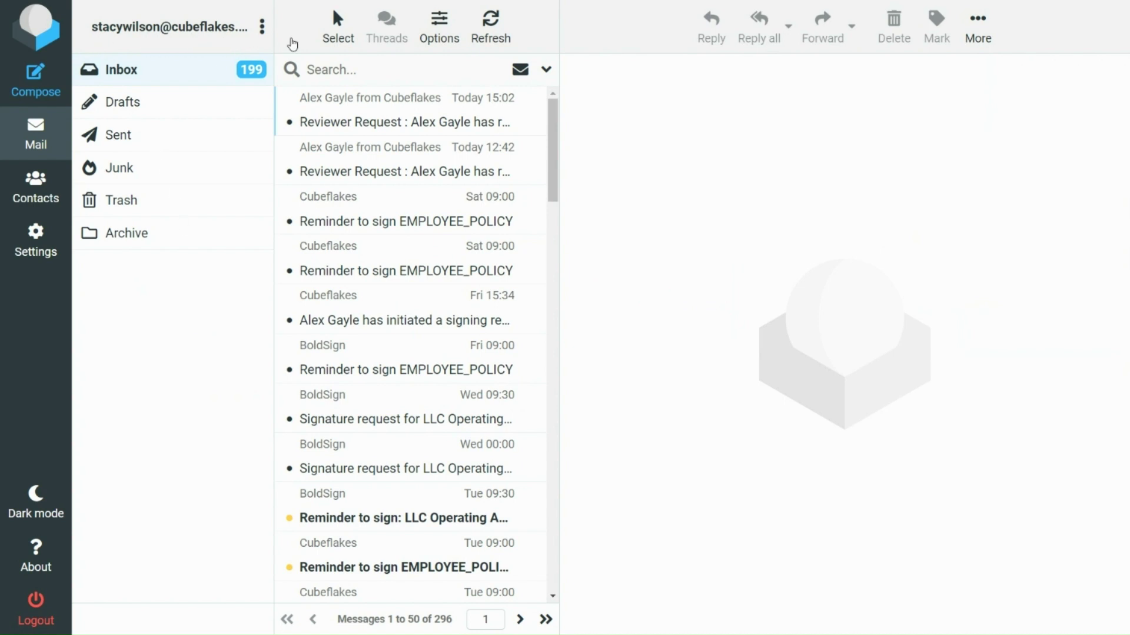
# Open Stacy's review request email, accept the terms and complete the Building Design Plan review.
pyautogui.click(346, 100)
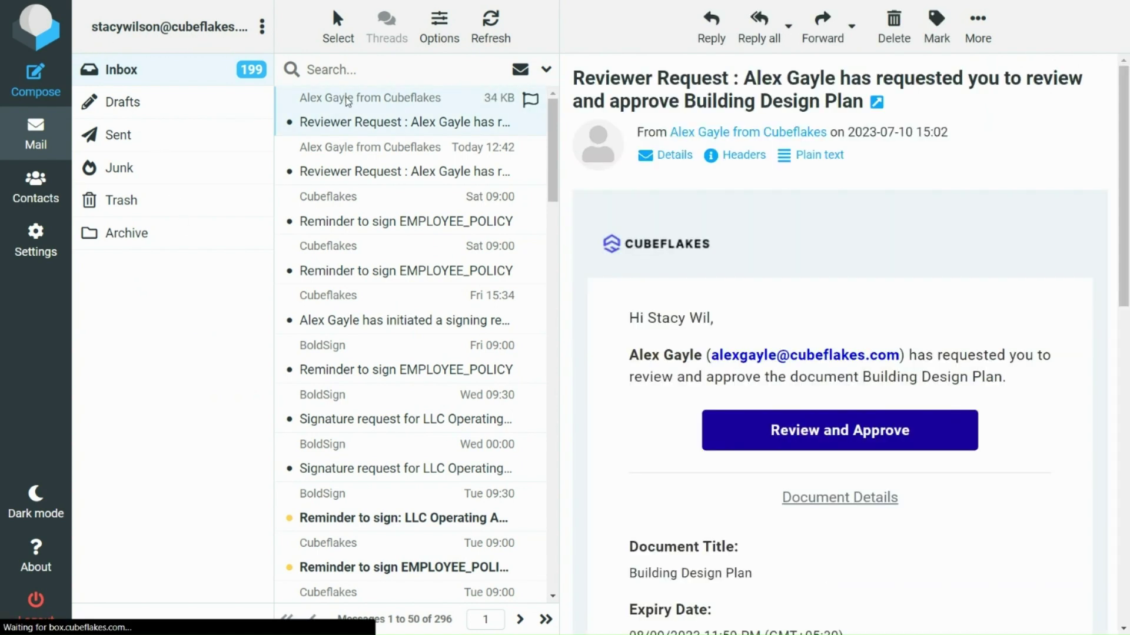
pyautogui.doubleClick(346, 100)
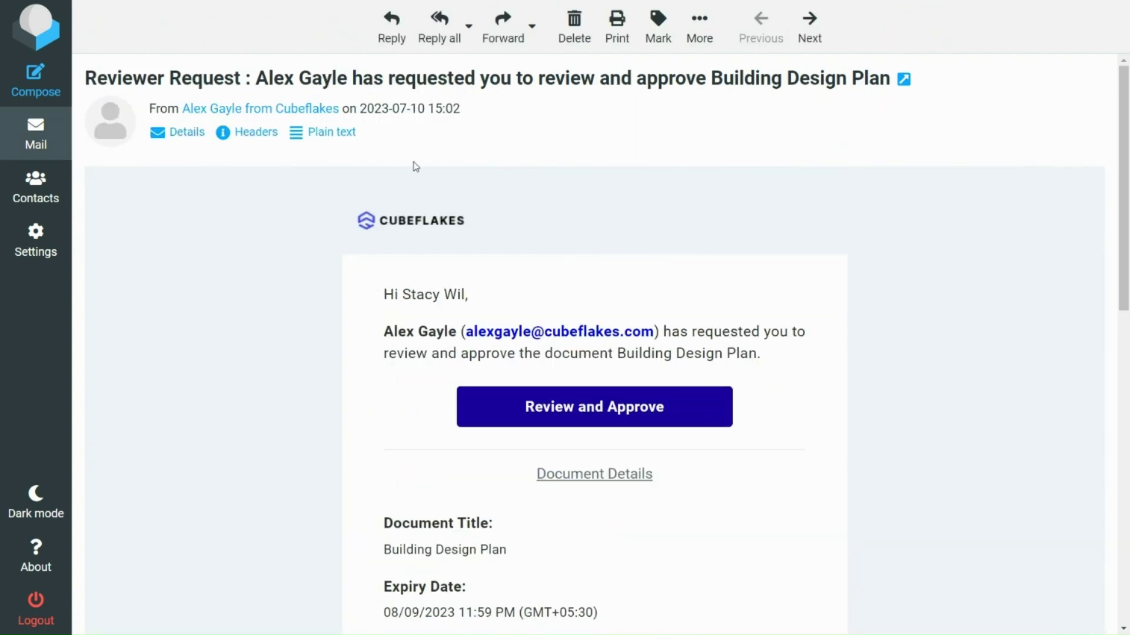
pyautogui.click(36, 132)
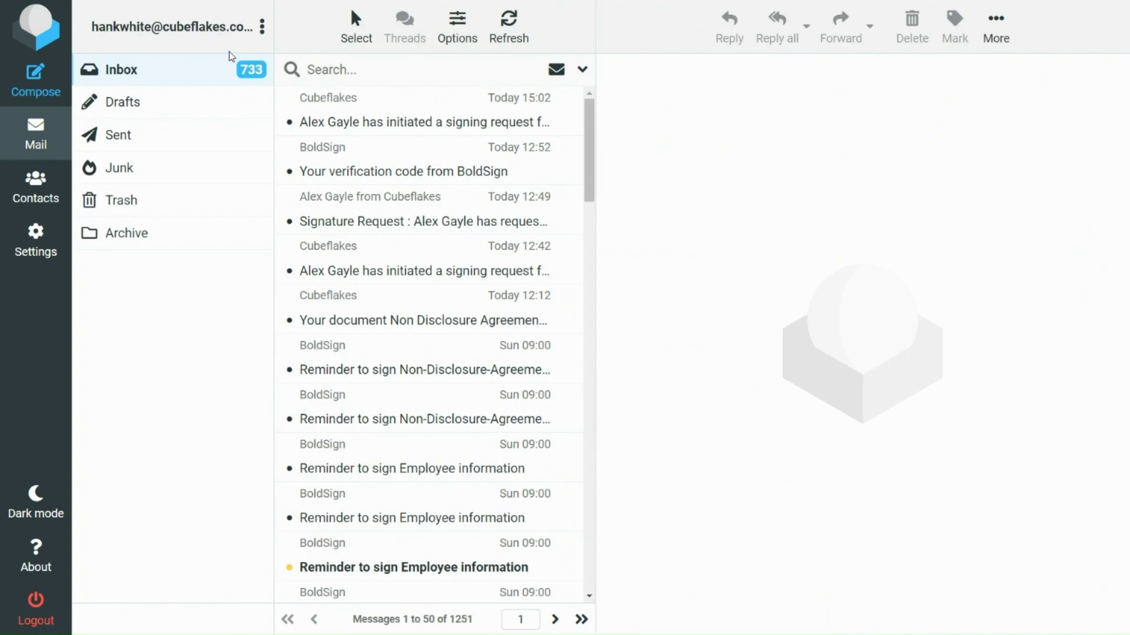
pyautogui.click(372, 121)
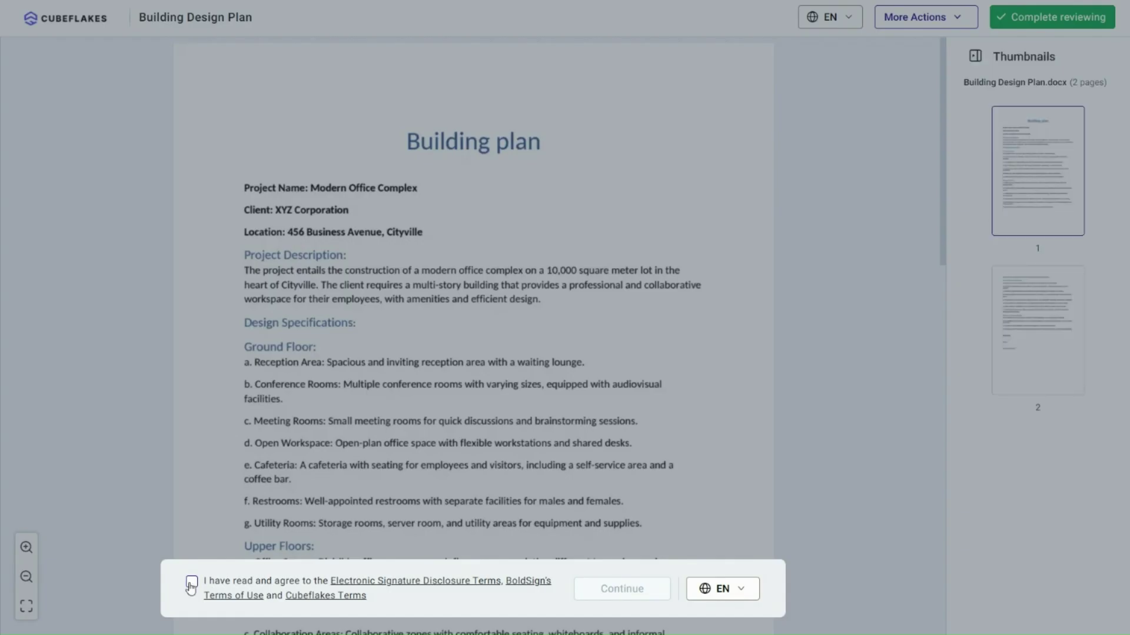
pyautogui.click(192, 581)
pyautogui.moveTo(942, 245); pyautogui.dragTo(923, 570)
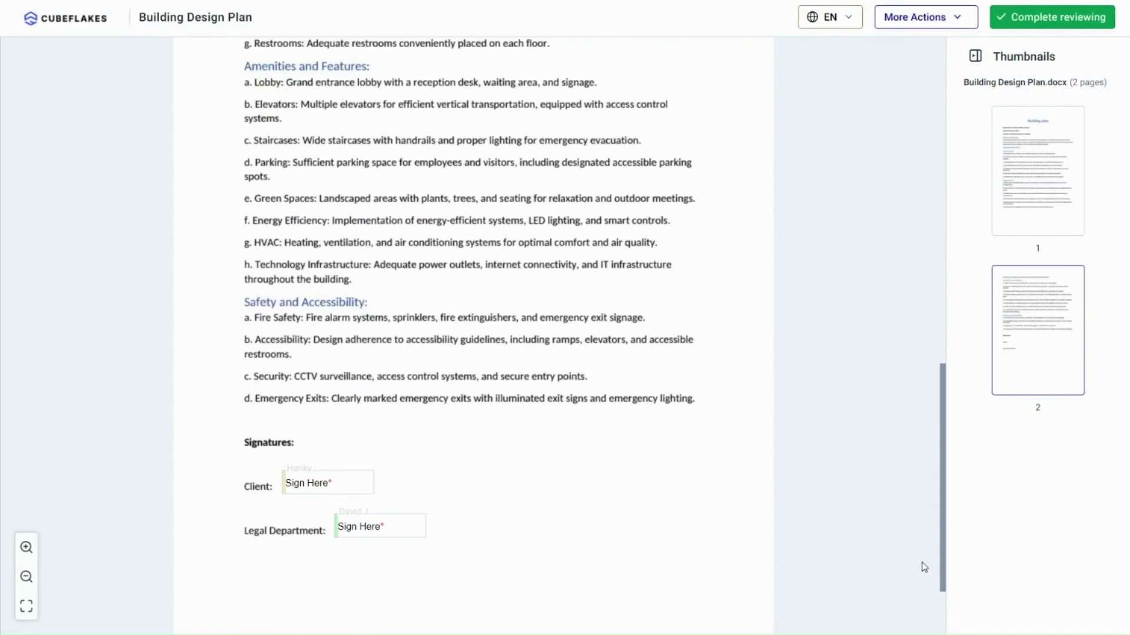
pyautogui.click(1039, 30)
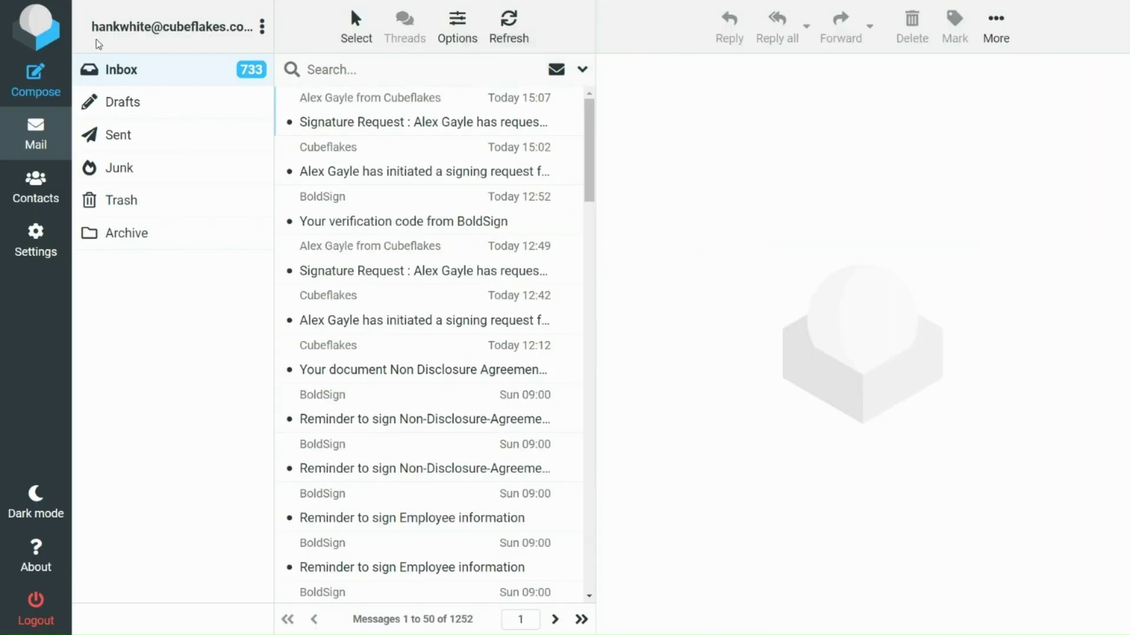
pyautogui.click(400, 124)
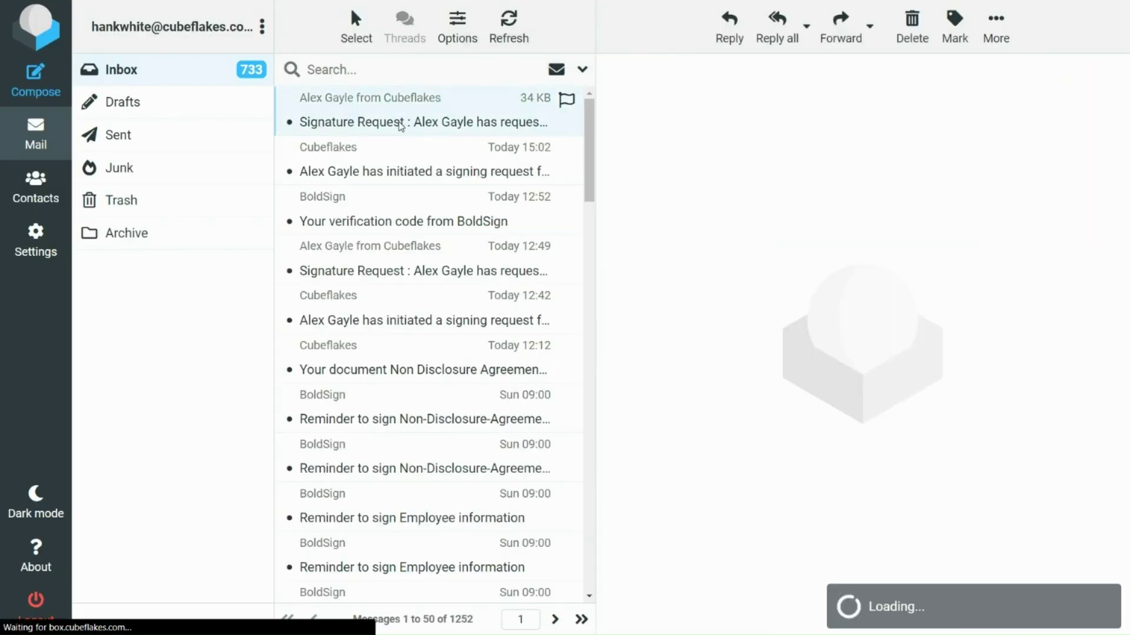